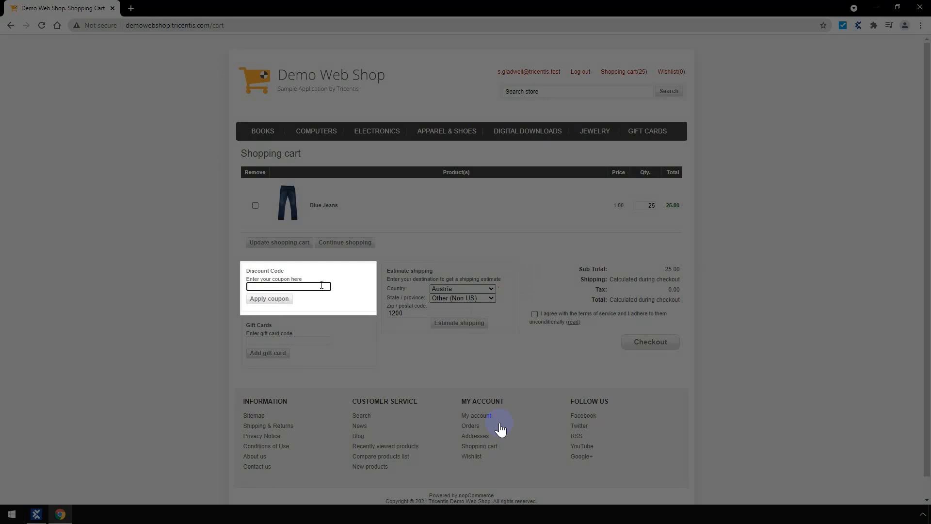
# Step: Apply the discount coupon code AutomationDiscount2 to the shopping cart
pyautogui.write('AutomationDiscount2')
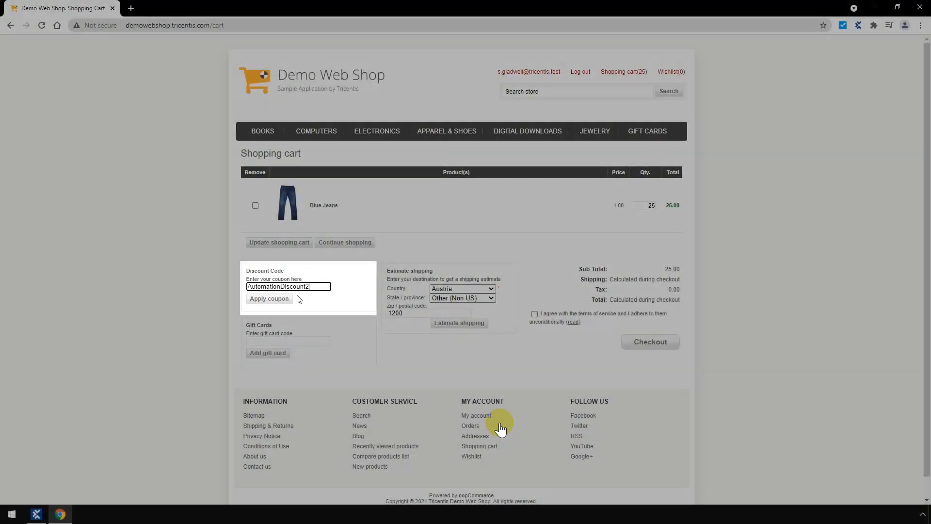
pyautogui.click(287, 300)
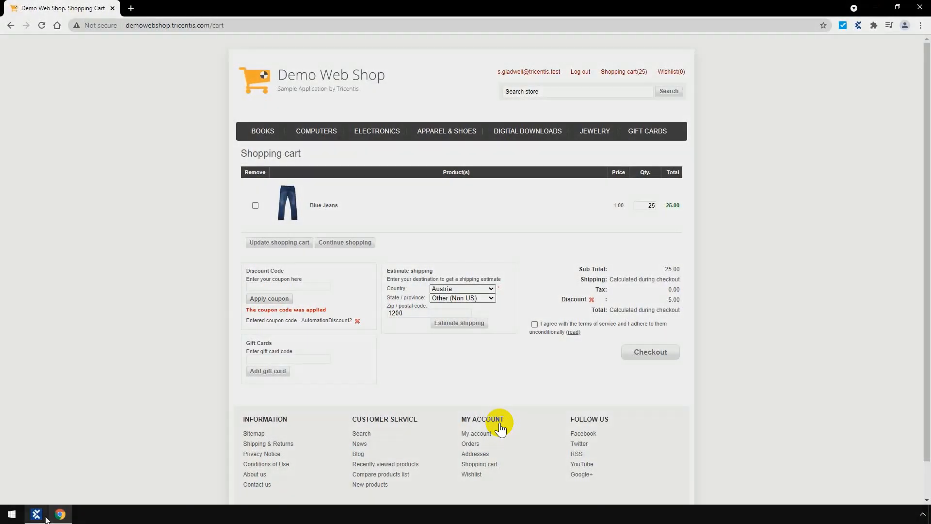
# Step: Switch to Tosca Commander and rescan the WebShop | Shopping Cart module
pyautogui.click(38, 515)
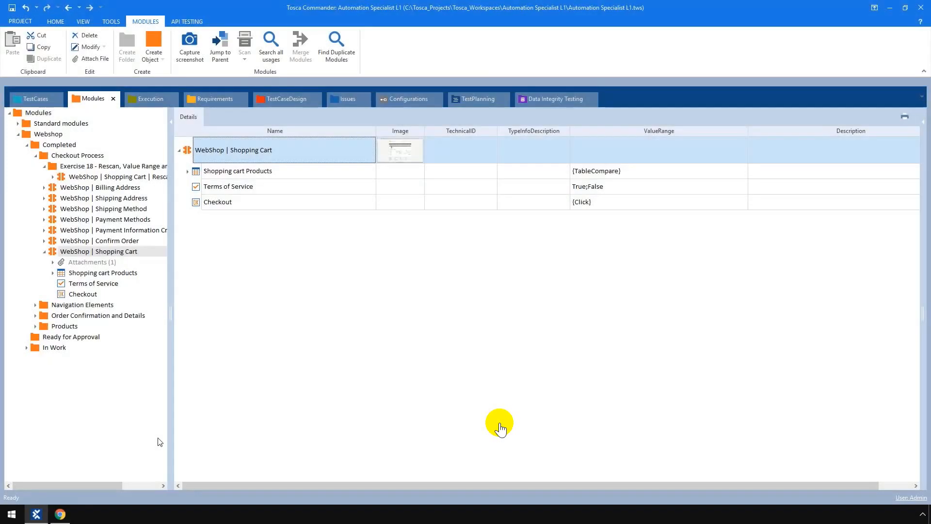
pyautogui.rightClick(324, 160)
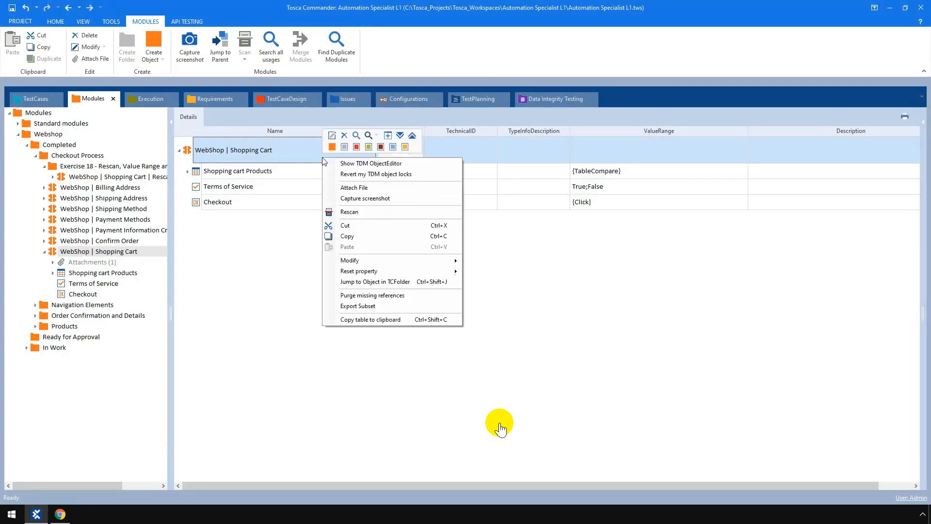
pyautogui.click(386, 219)
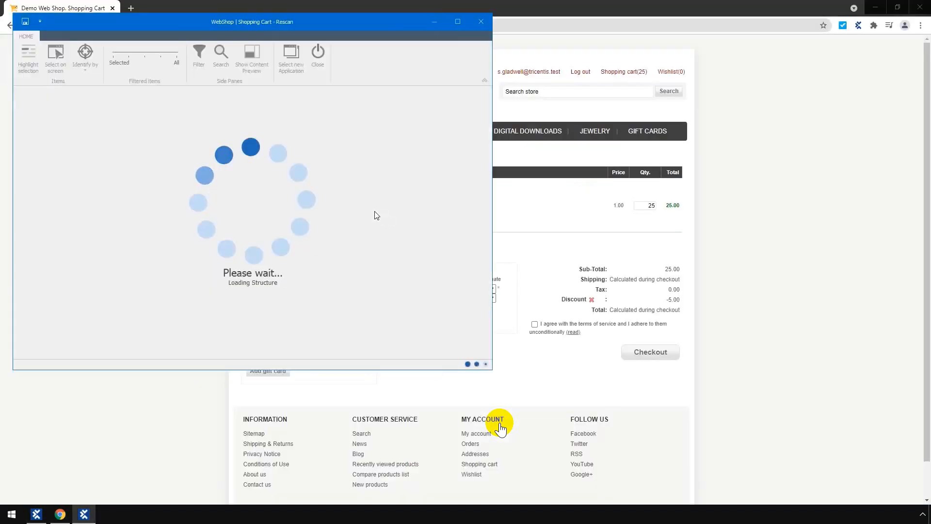
# Step: Select the discount code field, Apply coupon button and coupon-applied message on the web page as new controls and save the rescan
pyautogui.click(55, 69)
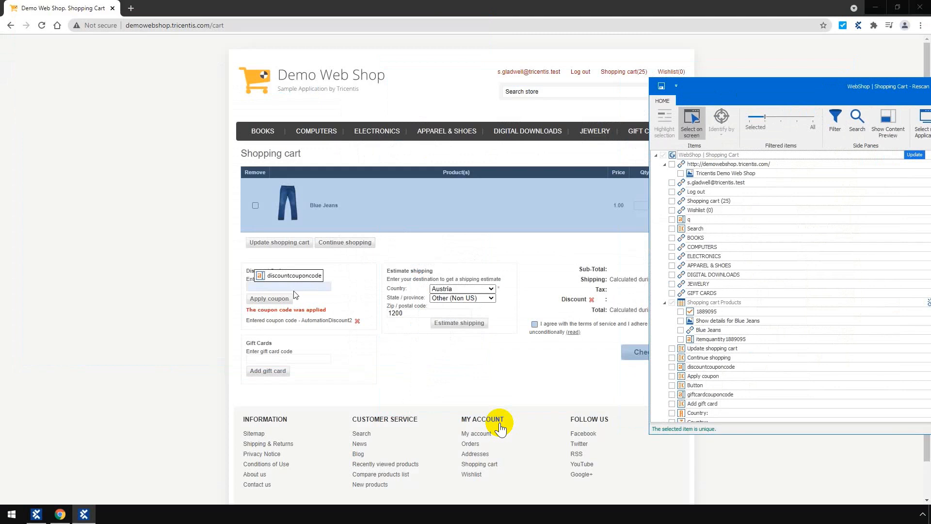
pyautogui.click(295, 293)
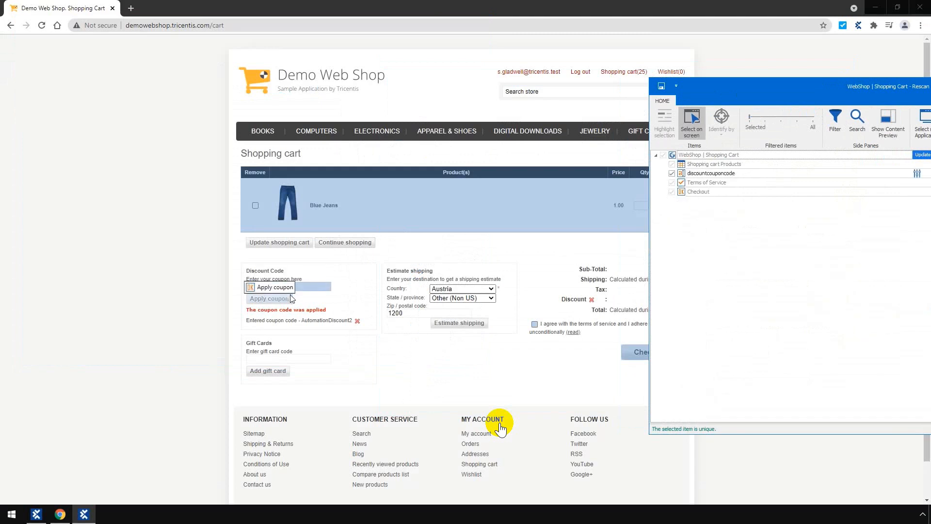
pyautogui.click(289, 300)
pyautogui.click(304, 311)
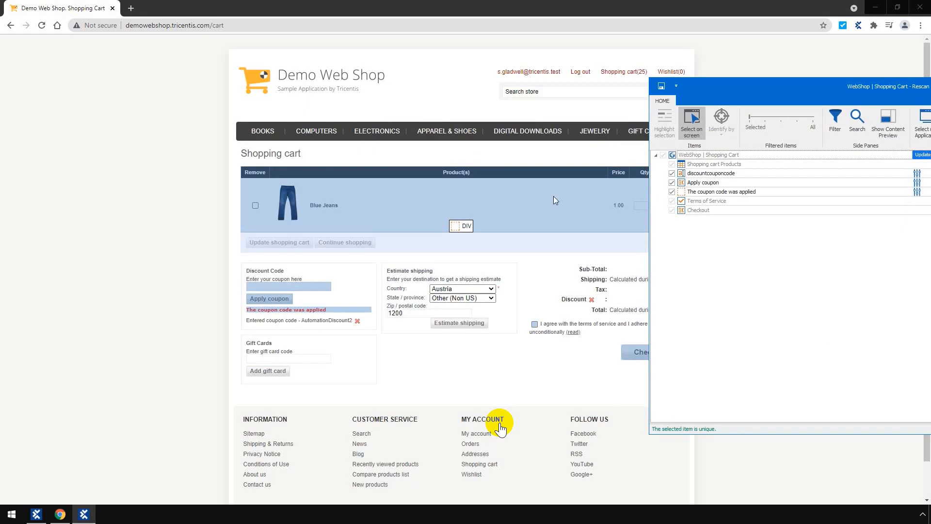
pyautogui.click(661, 86)
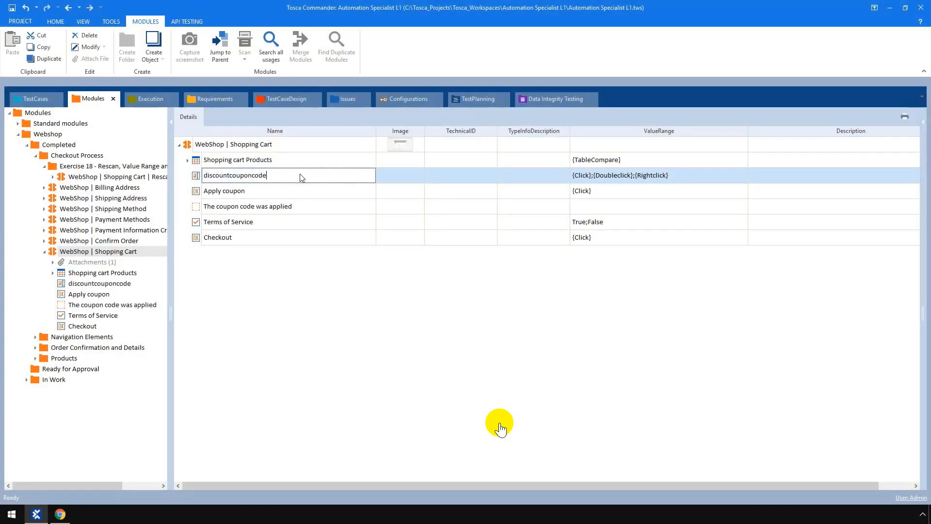
# Step: Rename the discountcouponcode module attribute to "Enter Discount code"
pyautogui.click(301, 175)
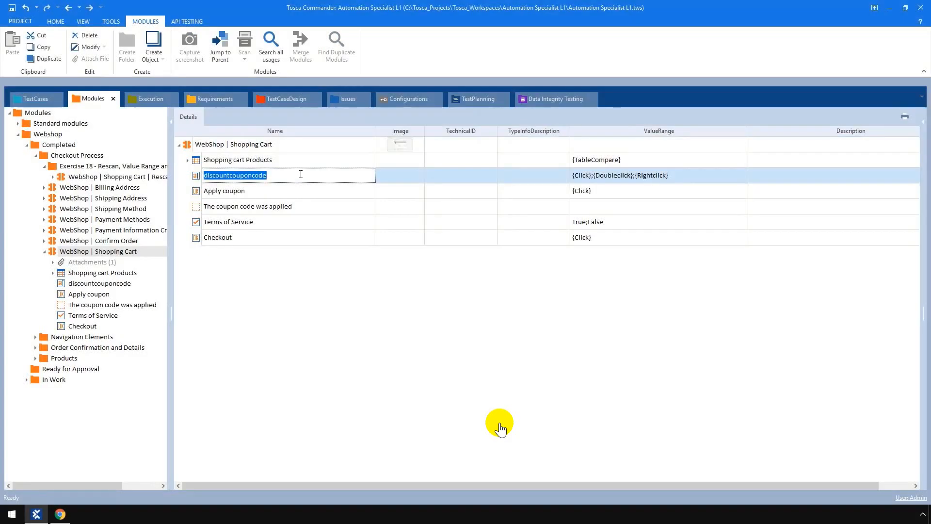
pyautogui.write('Enter Discount code')
pyautogui.press('Return')
# Step: Append AutomationDiscount2, PercentageTotal, PercentageShipping and FlatTotal, separated by semicolons, to the value range of Enter Discount code
pyautogui.click(709, 188)
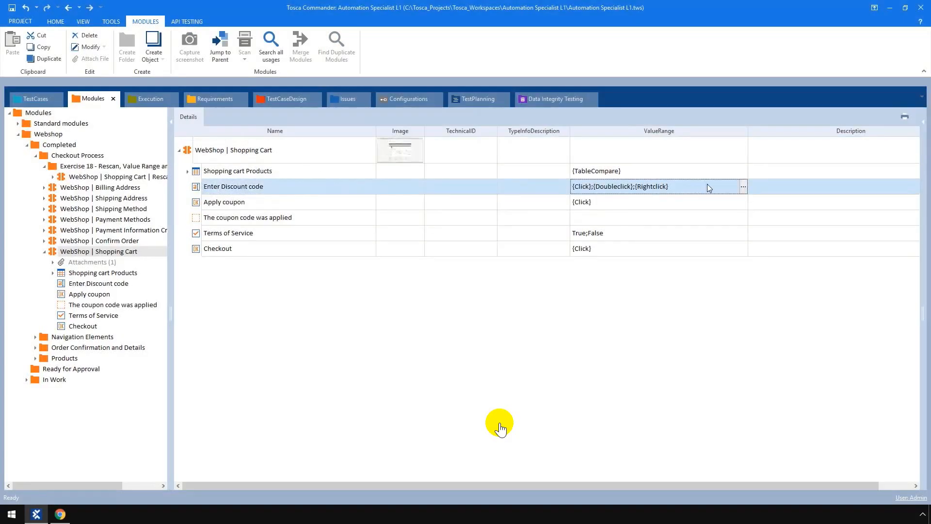
pyautogui.write('AutomationDi')
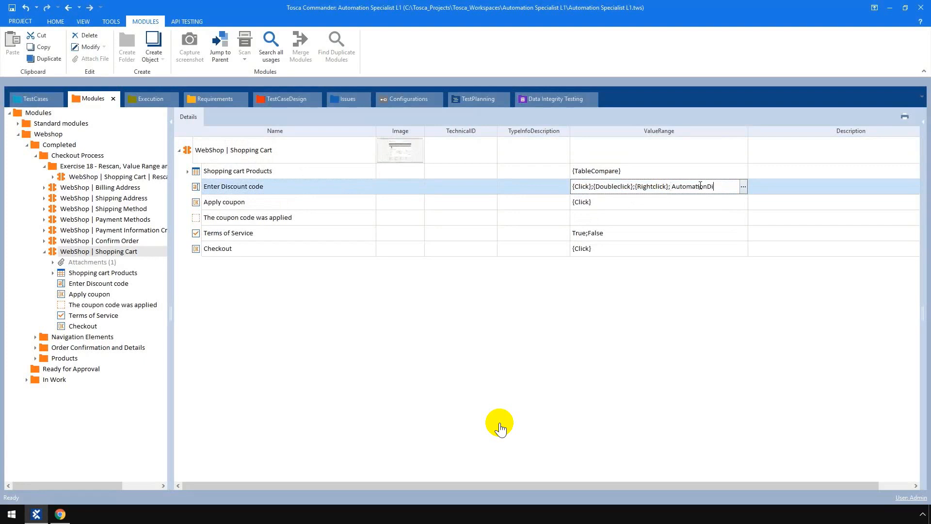
pyautogui.write('scount2;Percentag')
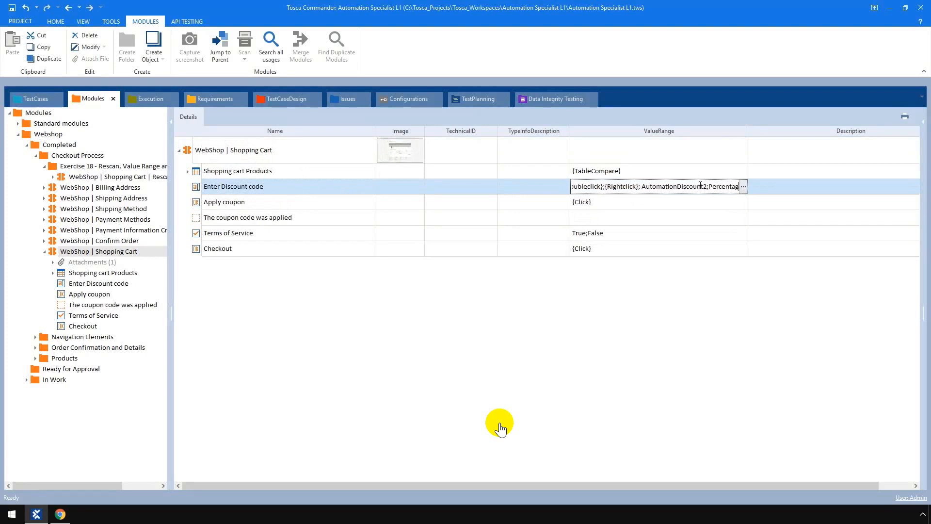
pyautogui.write('eTotal;PercentageShi')
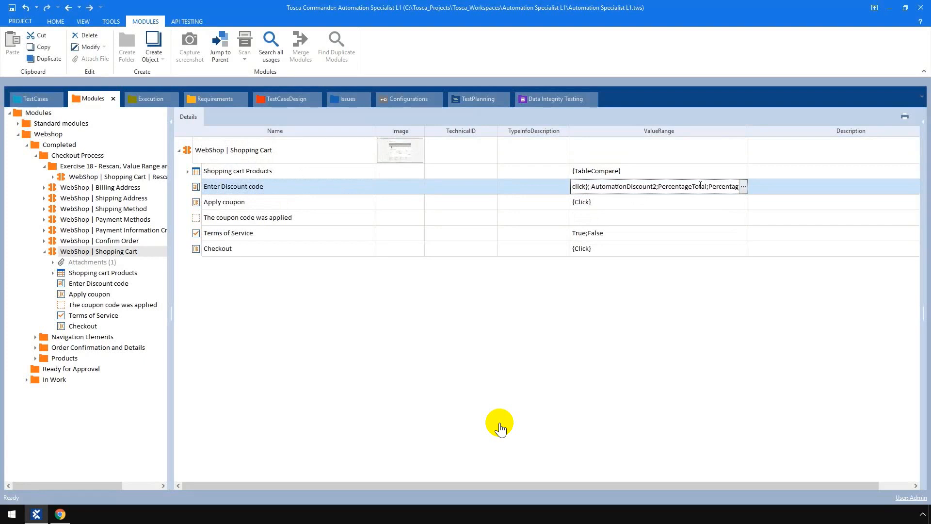
pyautogui.write('pping;FlatTotal')
pyautogui.click(744, 188)
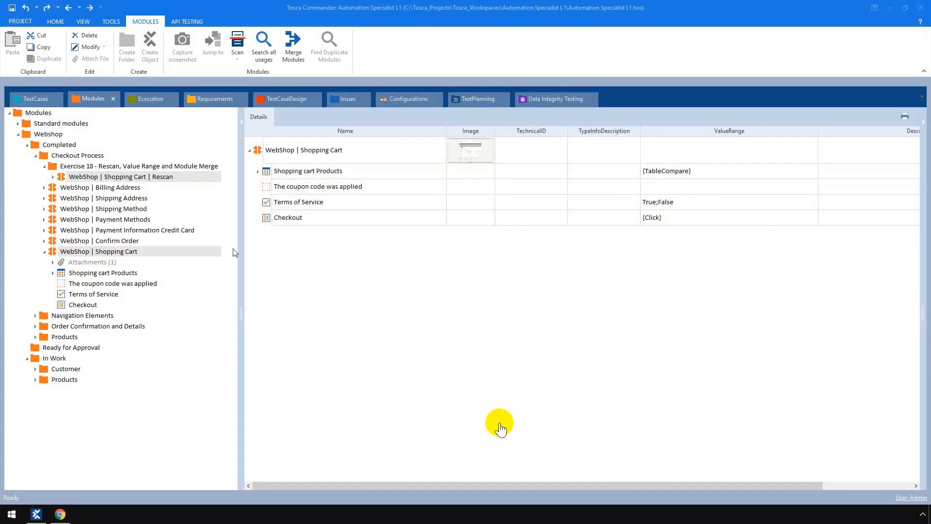
# Step: Open the module merge for WebShop | Shopping Cart and its Rescan version, and preview the merged target attributes
pyautogui.keyDown('ctrl'); pyautogui.click(172, 254); pyautogui.keyUp('ctrl')
pyautogui.click(172, 253)
pyautogui.keyDown('ctrl'); pyautogui.click(174, 179); pyautogui.keyUp('ctrl')
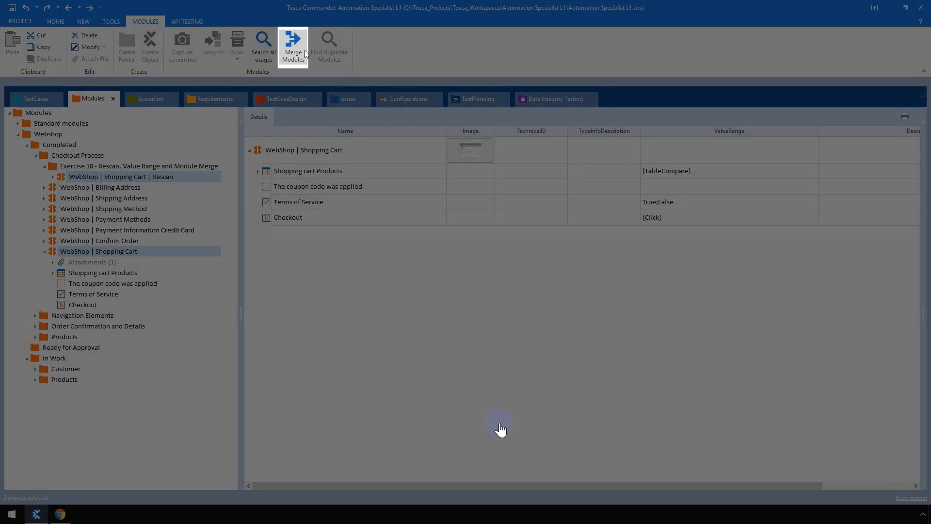
pyautogui.click(305, 51)
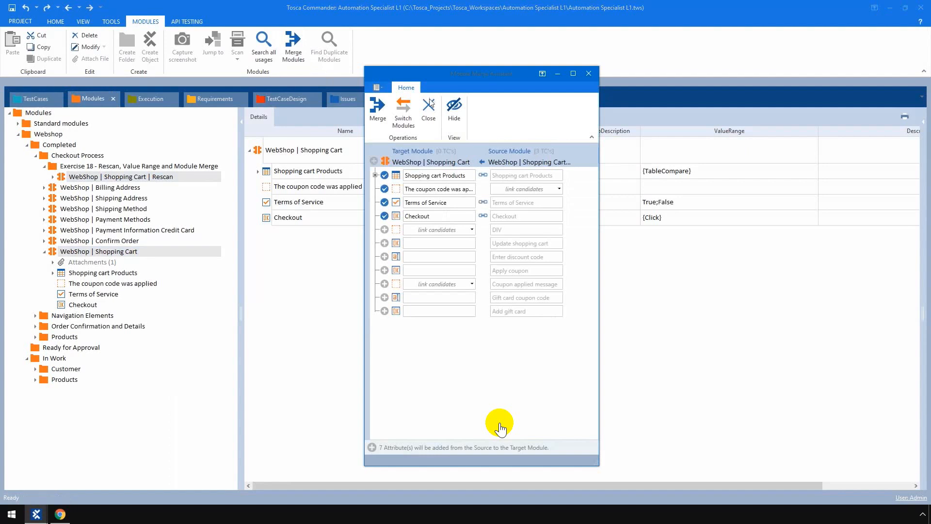
pyautogui.click(456, 111)
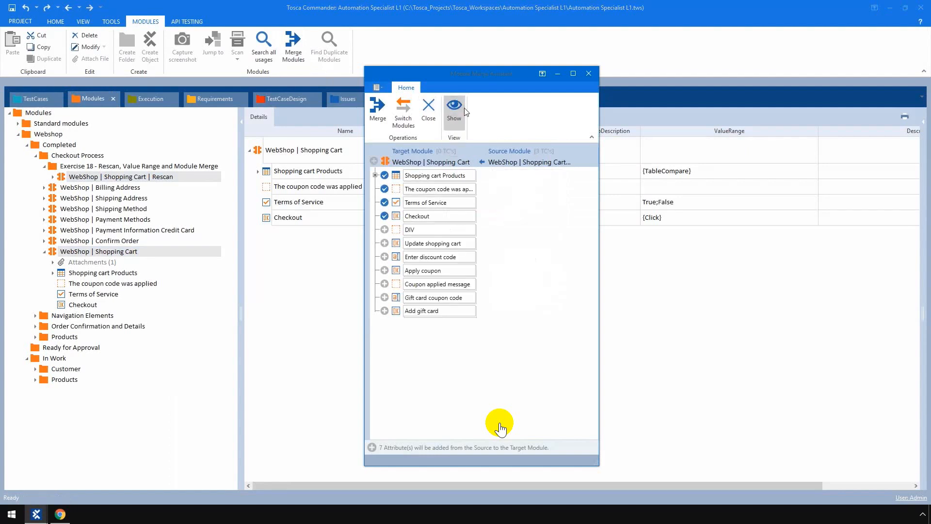
pyautogui.click(465, 108)
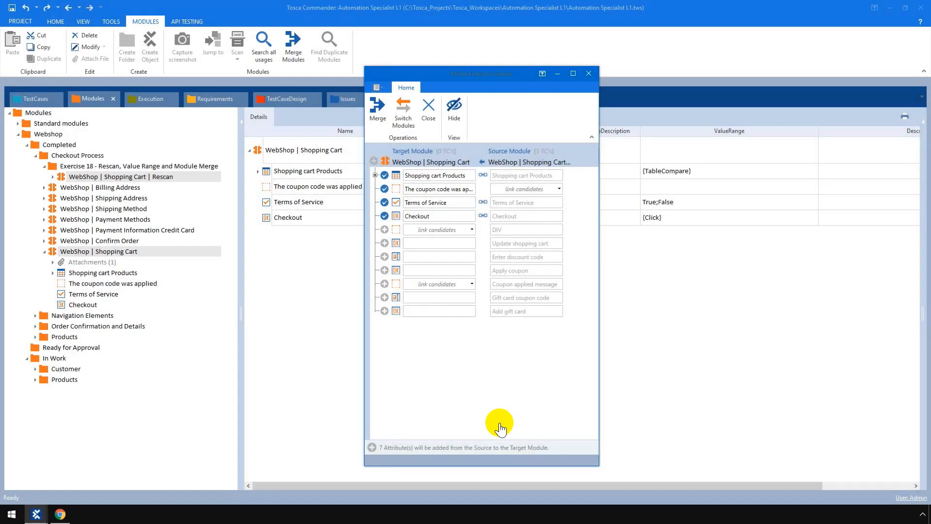
# Step: Link the source DIV attribute to "The coupon code was applied" and resolve the InnerText conflict with the target module's value
pyautogui.click(472, 230)
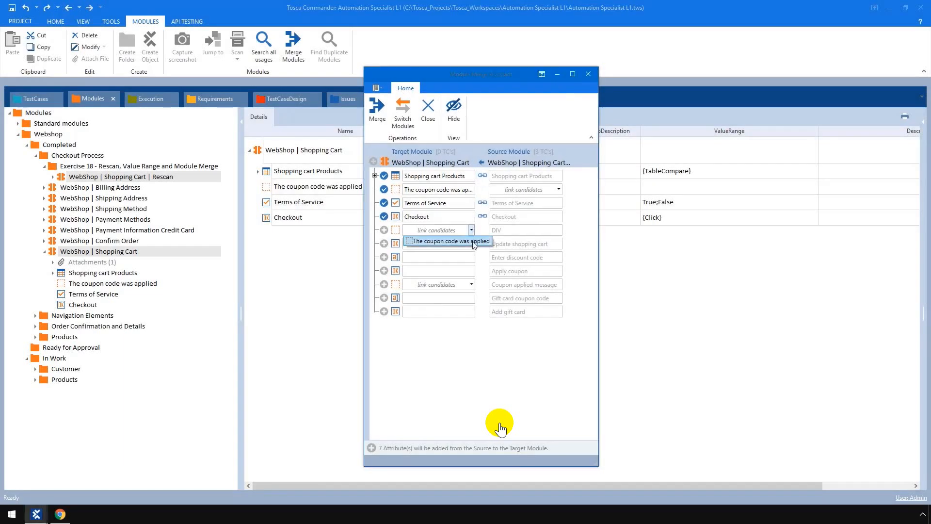
pyautogui.click(473, 242)
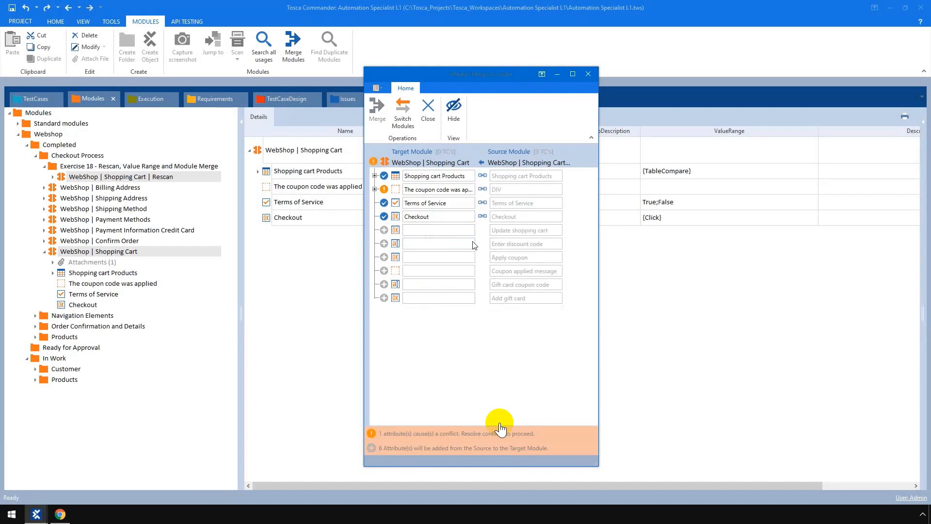
pyautogui.click(375, 190)
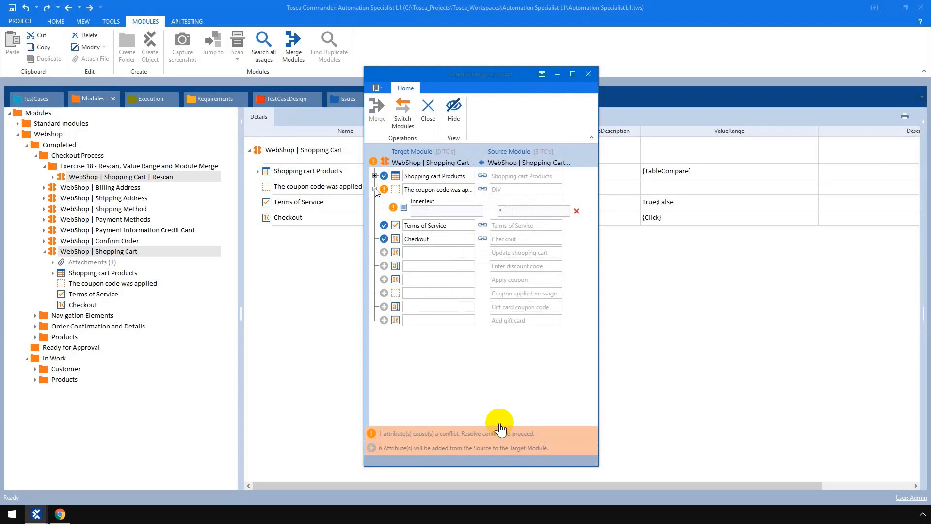
pyautogui.click(442, 213)
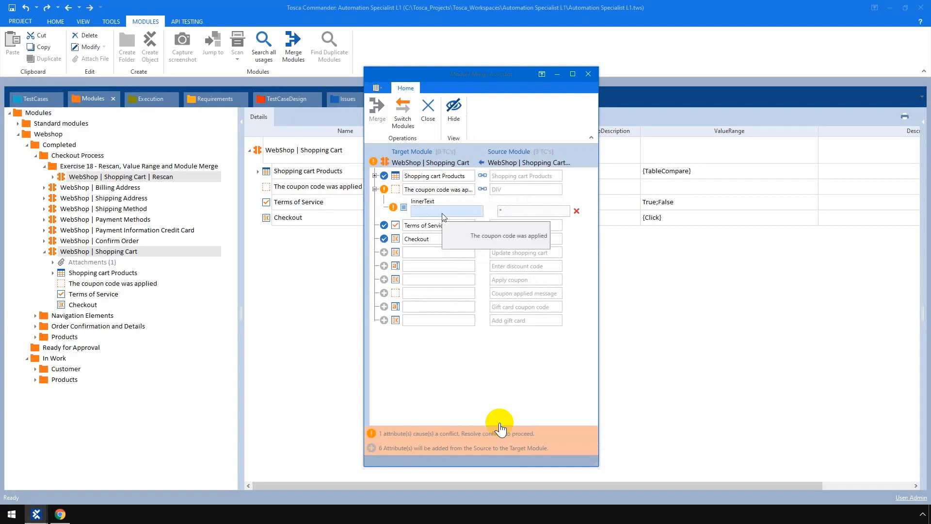
pyautogui.click(443, 214)
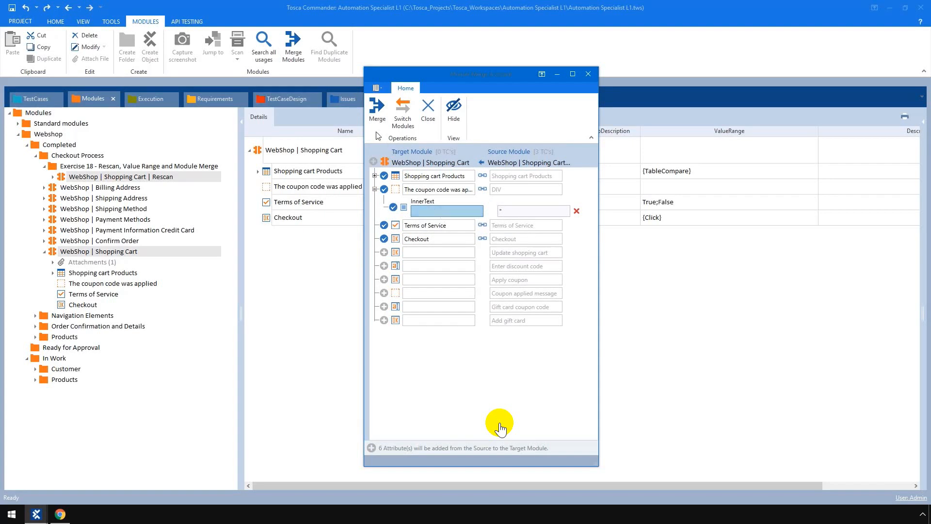
# Step: Merge the source module into WebShop | Shopping Cart and close the merge window
pyautogui.click(377, 119)
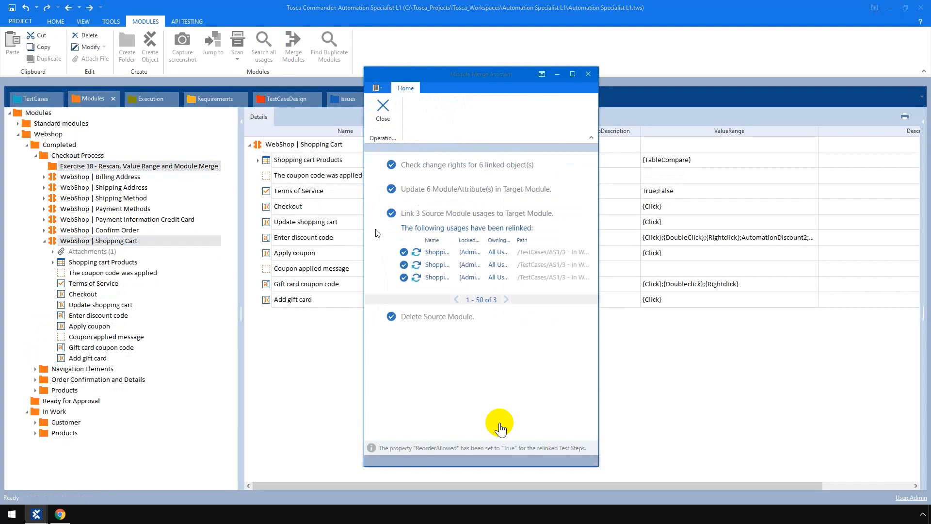
pyautogui.click(383, 116)
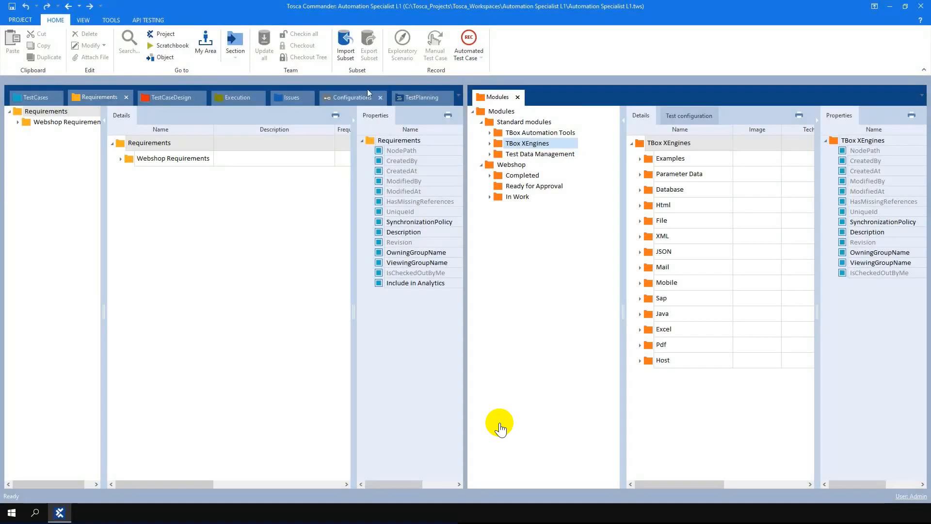
# Step: Import the subset file Modules Only.tsu from the AS1 folder into the project
pyautogui.click(353, 58)
pyautogui.click(152, 81)
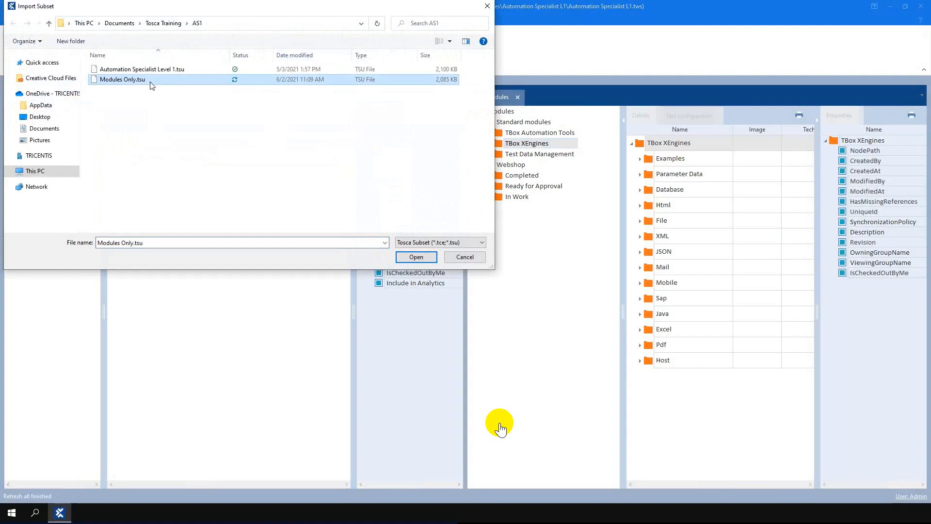
pyautogui.click(416, 257)
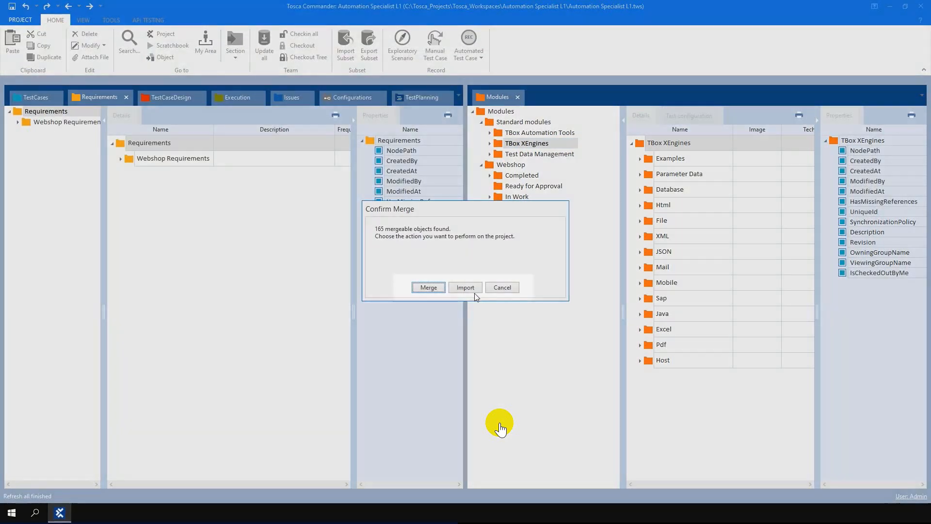